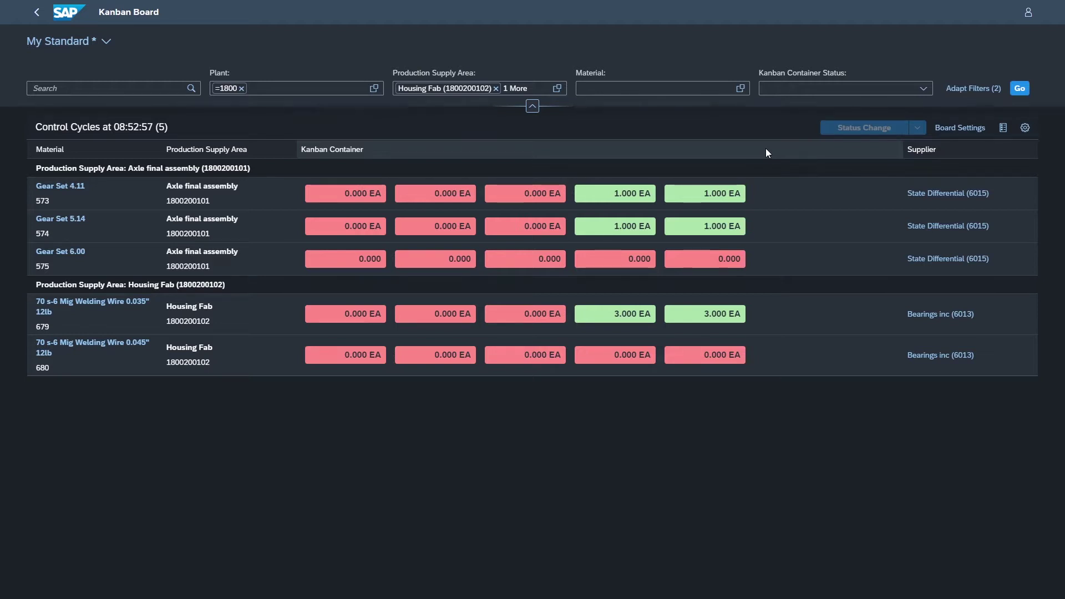
View the Kanban Board's legend for container statuses and goods receipt symbols, and close it
click(1003, 129)
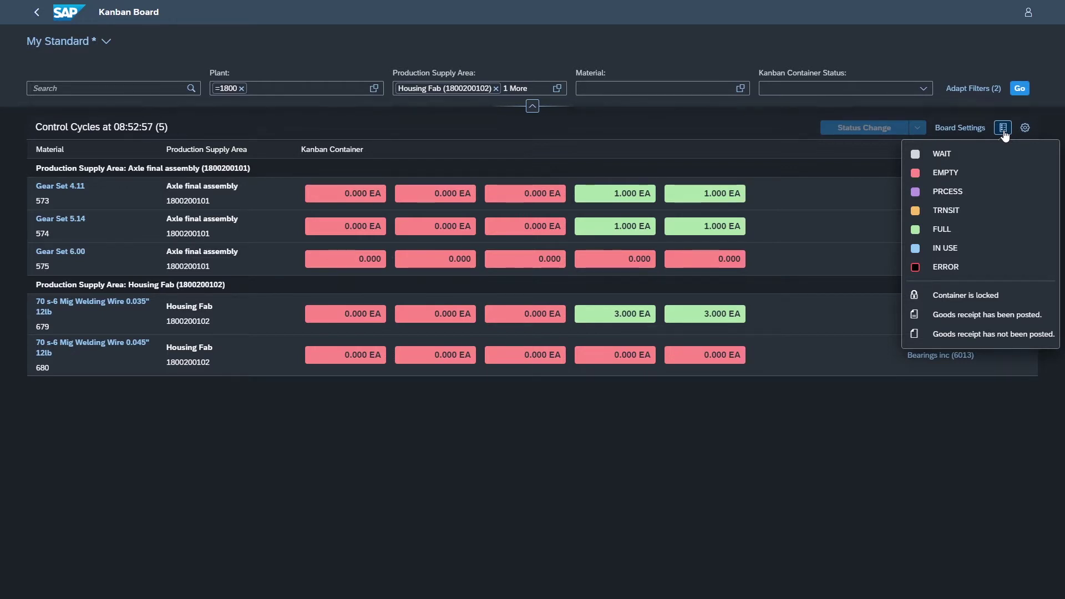
click(807, 225)
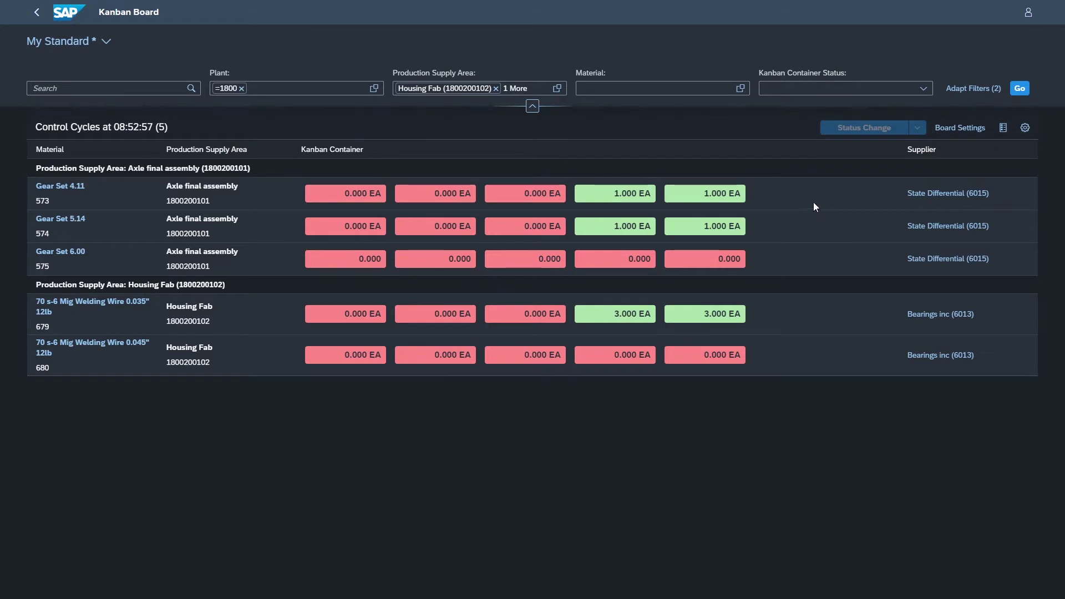
Set the first full Gear Set 4.11 container to EMPTY and refresh the material's stock/requirements list in Manage Material Coverage
click(631, 195)
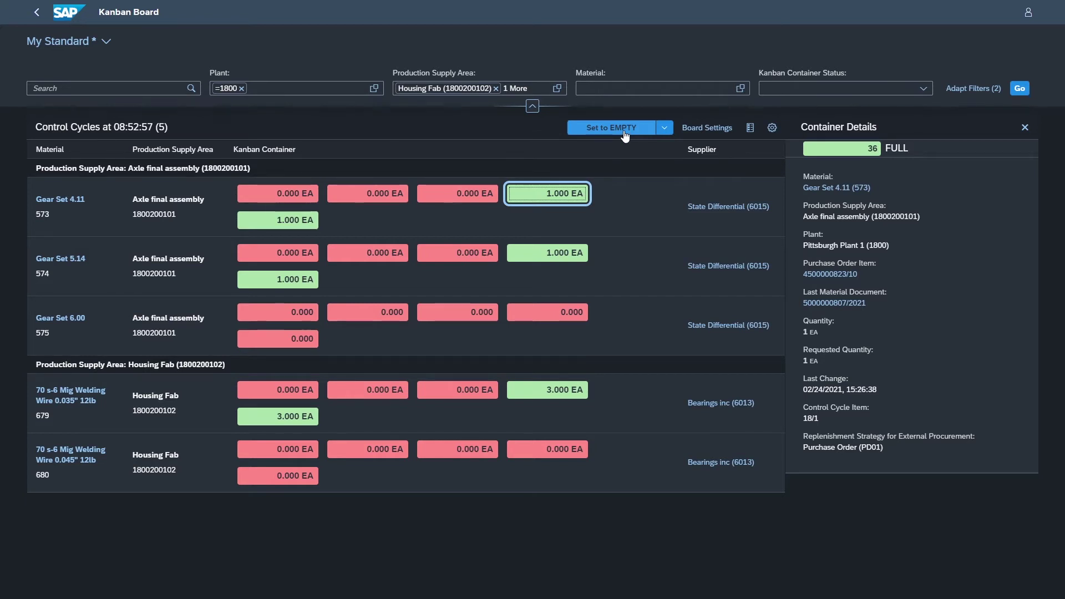
click(626, 134)
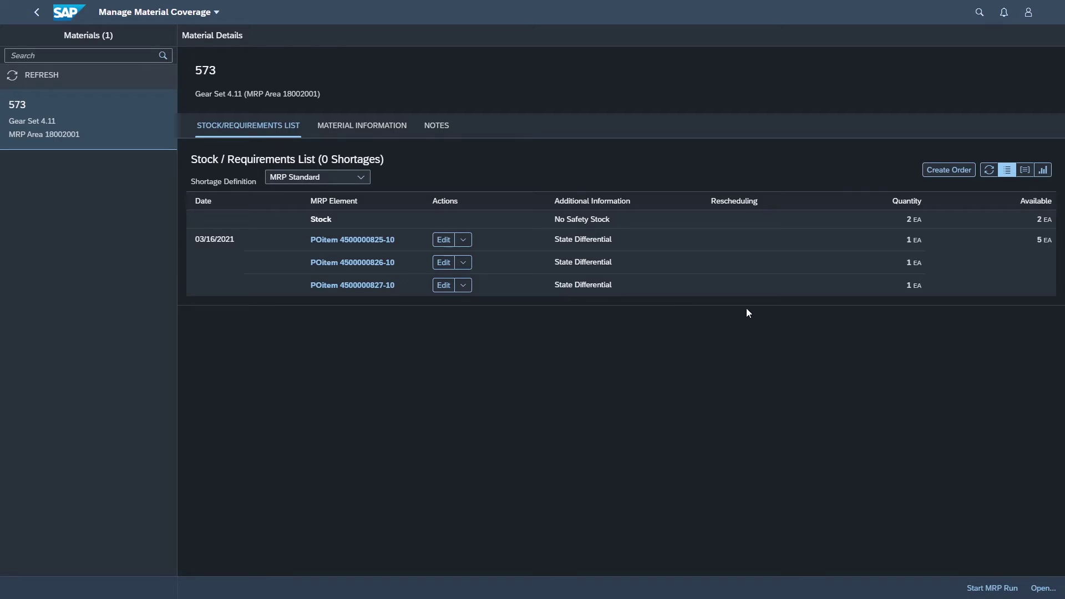
click(988, 176)
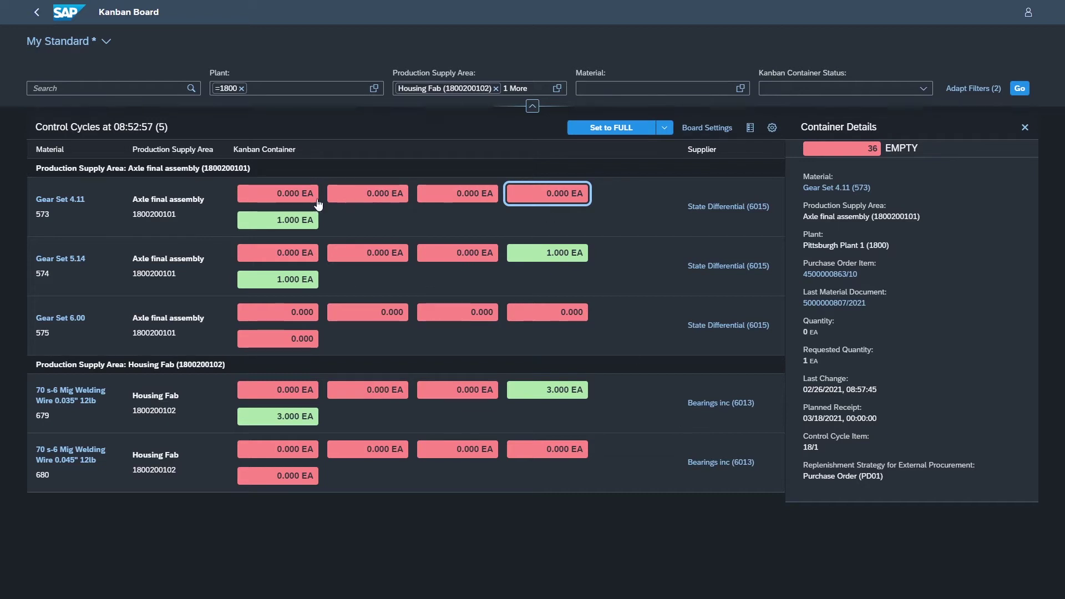
Set the first empty Gear Set 4.11 container in the Axle final assembly area to FULL
click(301, 193)
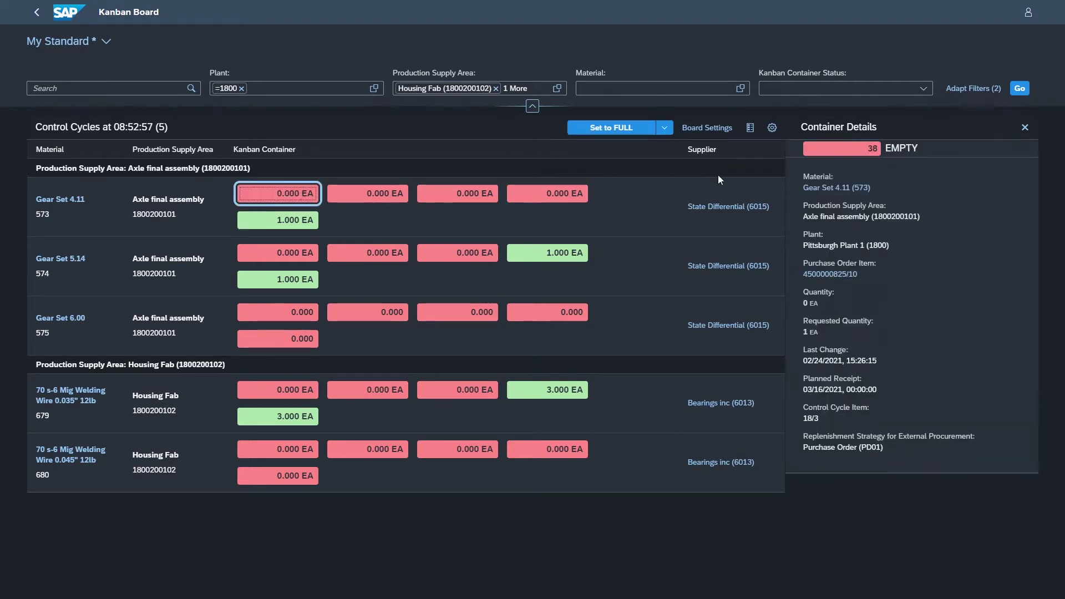
click(635, 129)
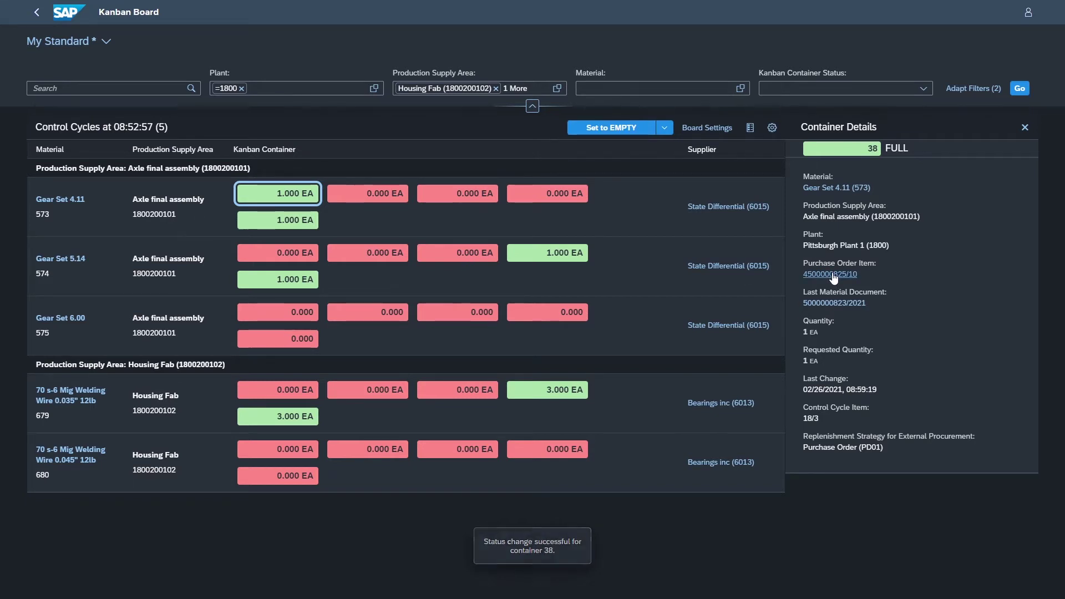
Display the Material Document List from the container's last material document, restricted to posting date 02/26/2021
click(847, 305)
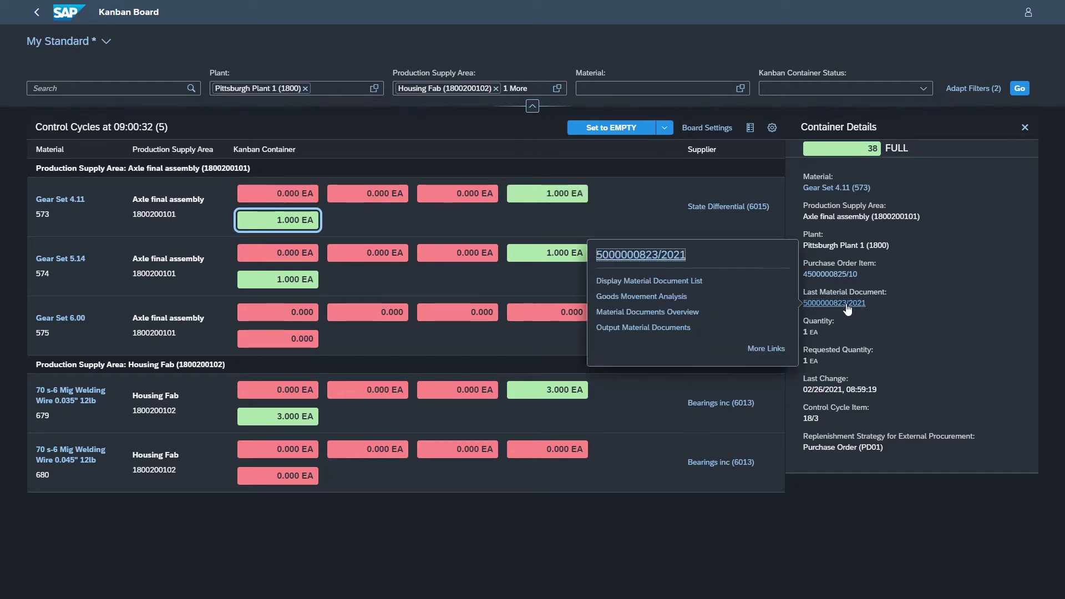
click(700, 281)
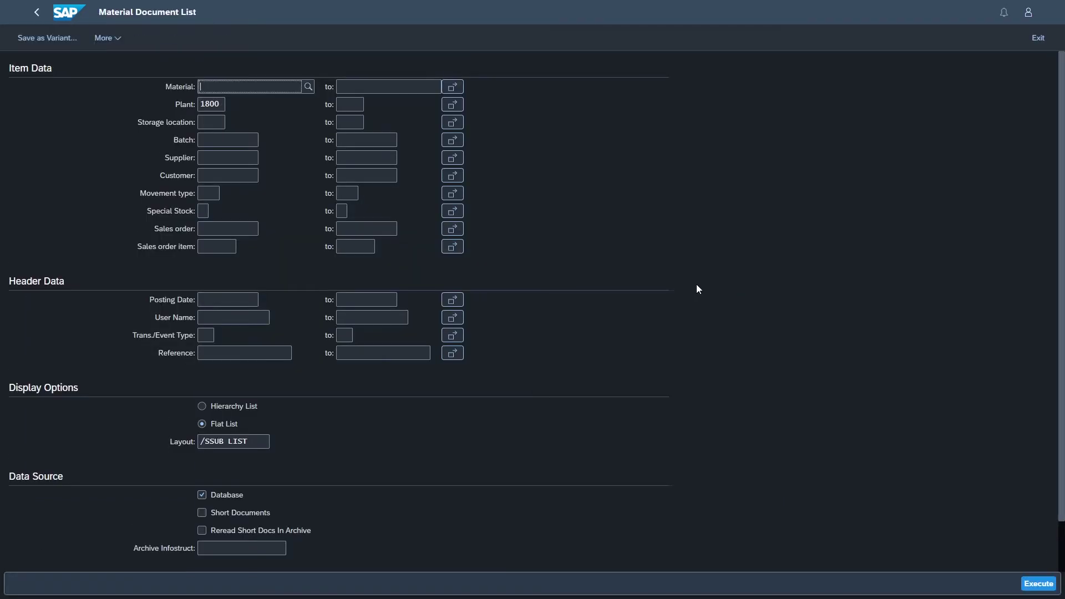
click(256, 303)
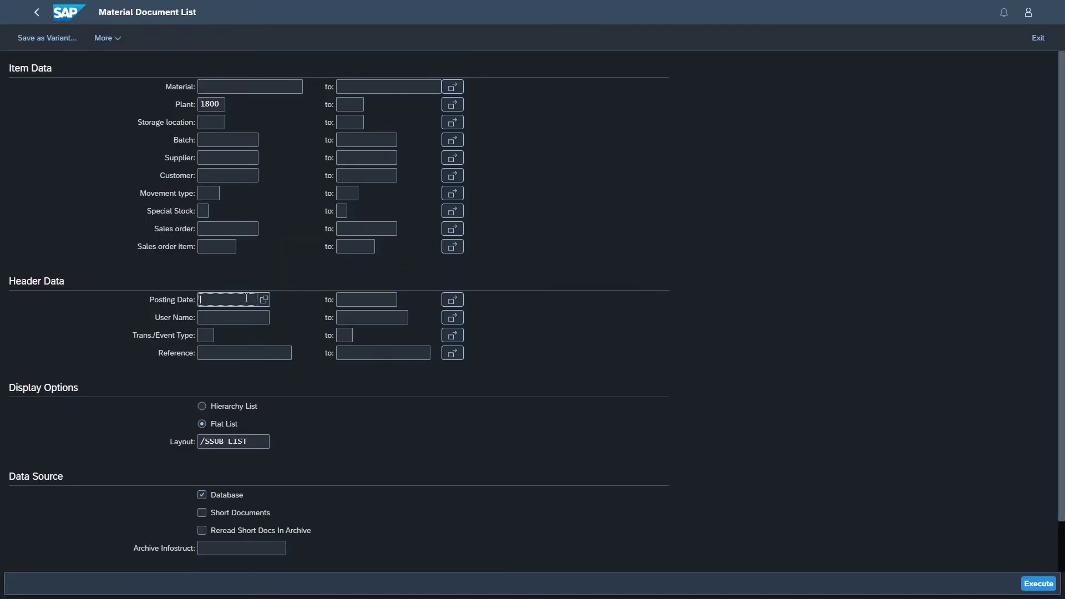
click(263, 300)
double_click(516, 390)
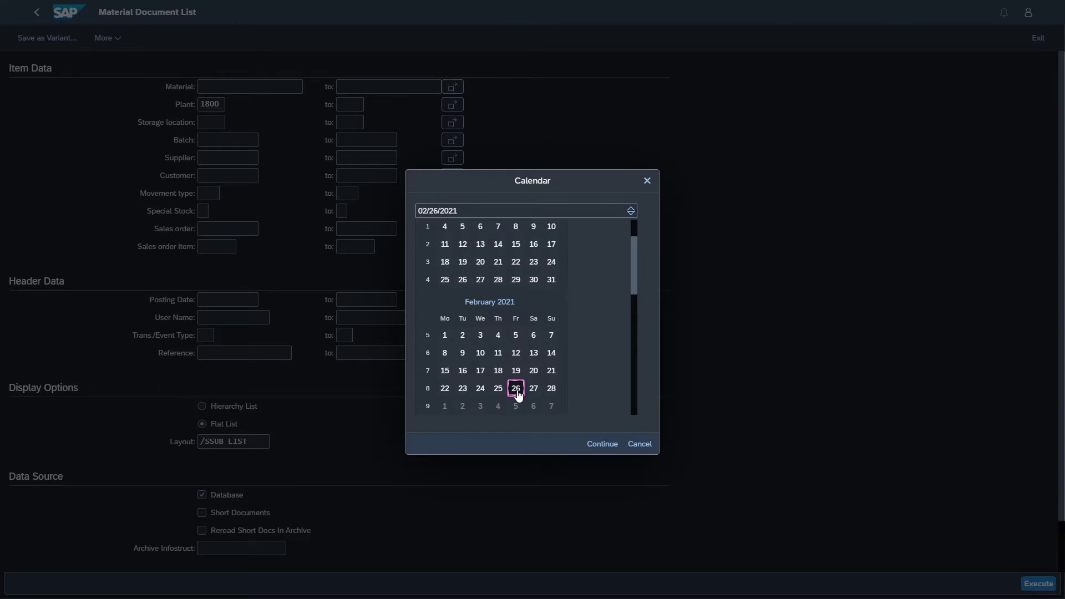
click(1038, 584)
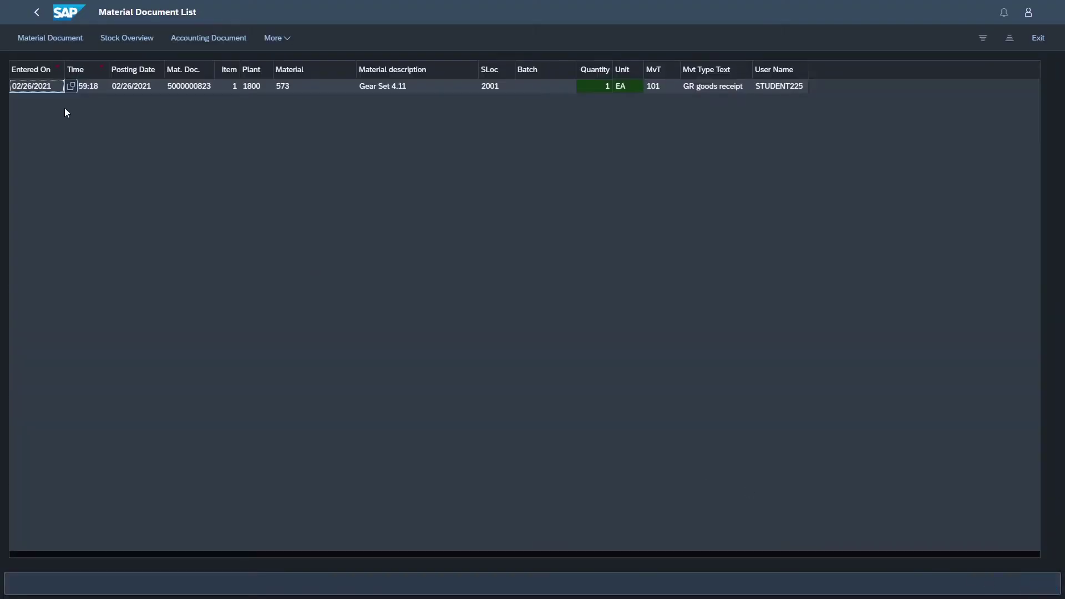
Open the listed material document, examine its movement location, purchase order and account assignment data, and go back
double_click(178, 90)
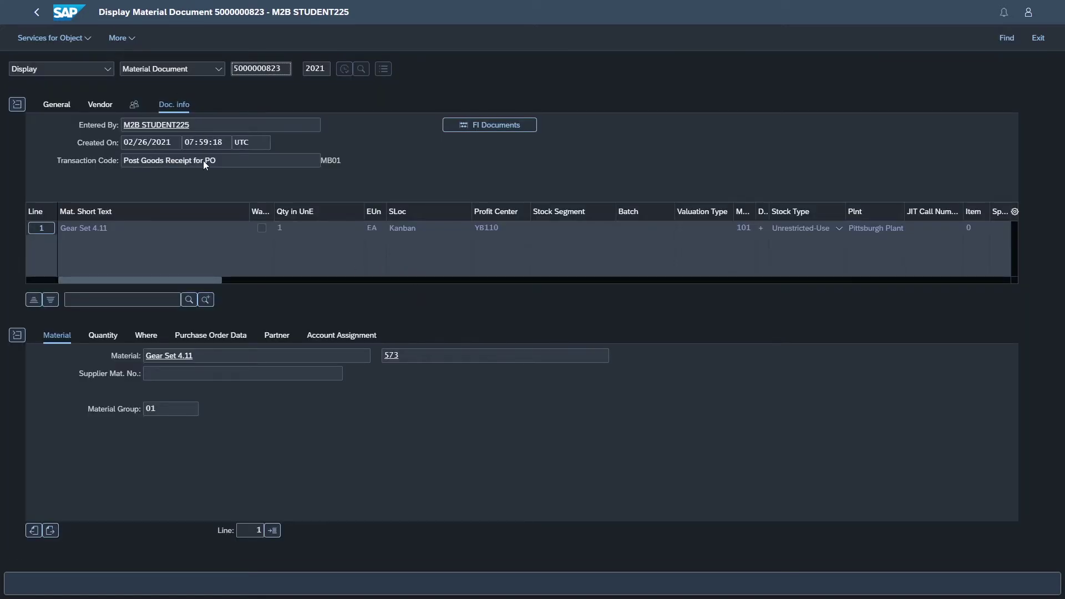
click(145, 336)
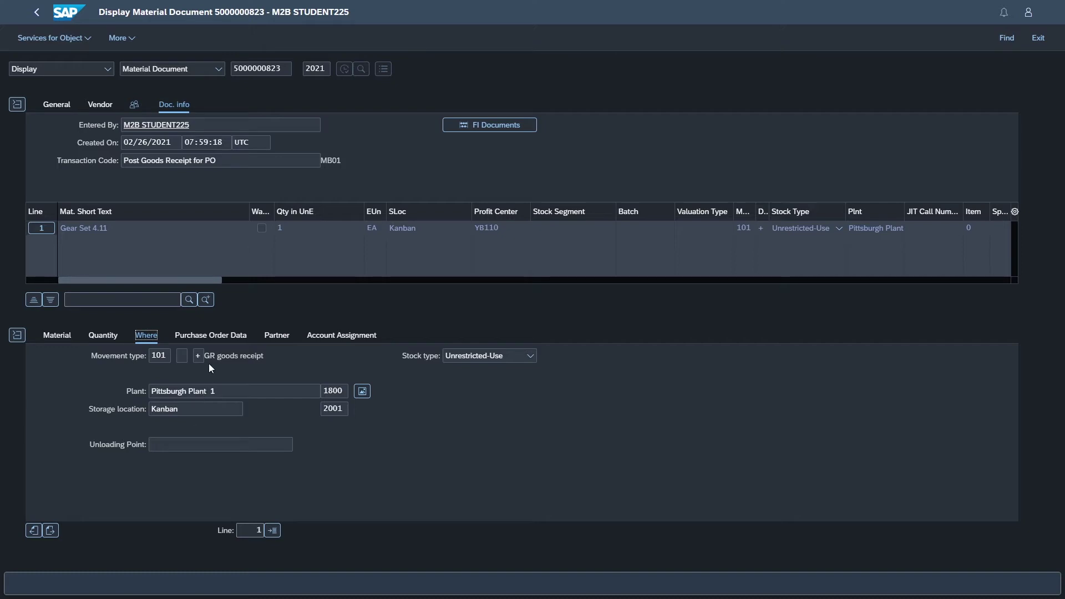
click(211, 336)
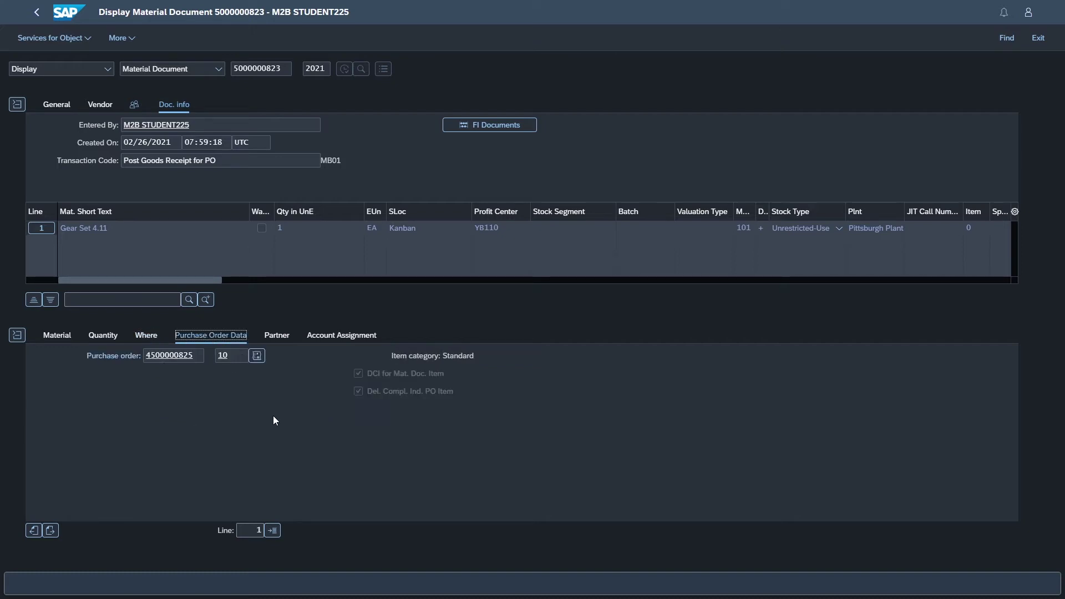
click(344, 337)
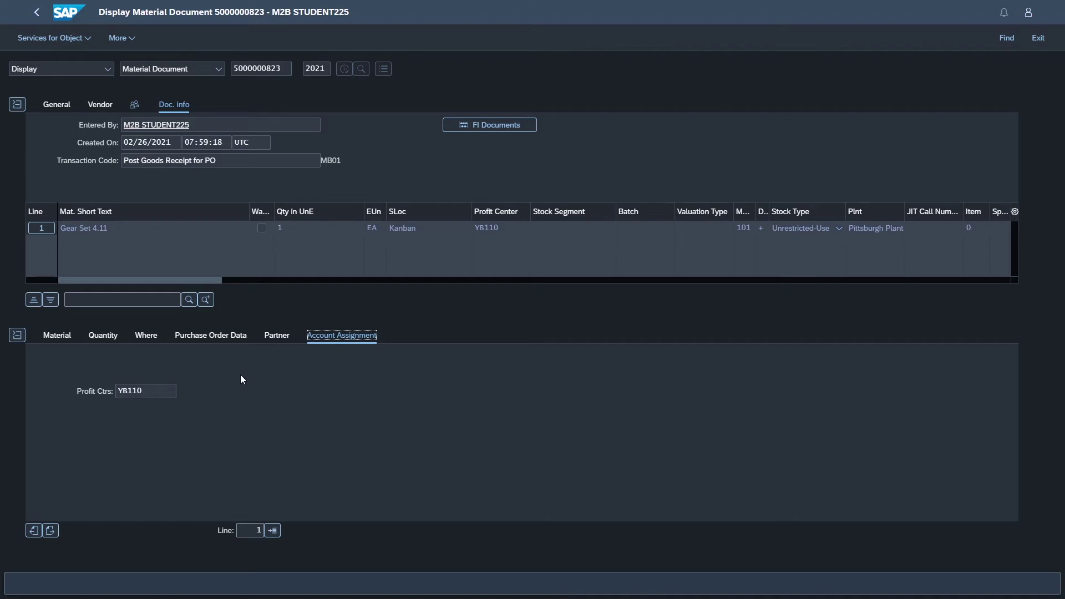
click(36, 11)
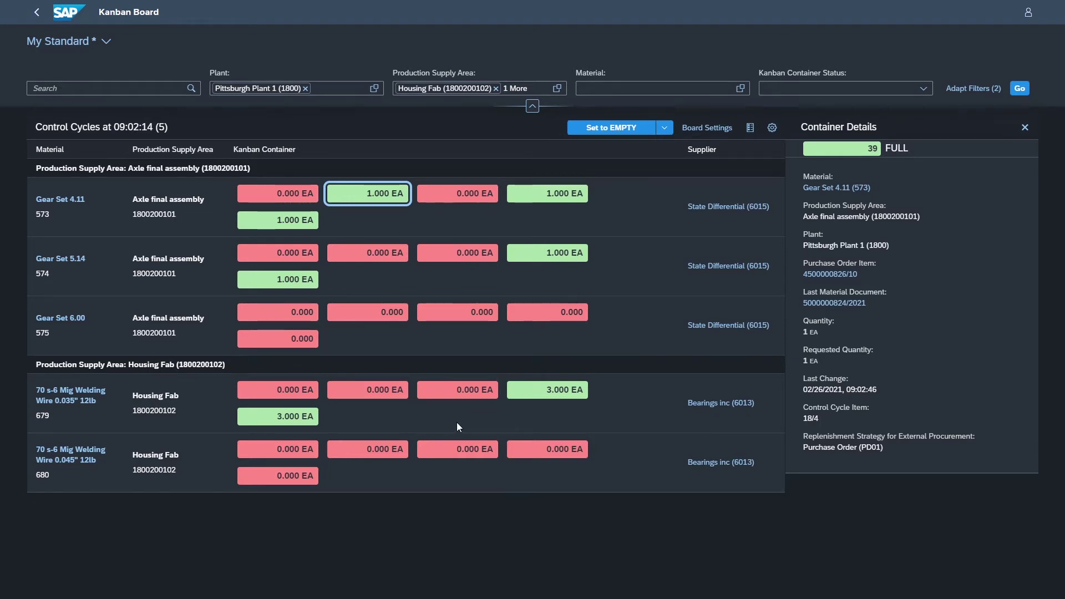
Set the first full 70 s-6 Mig Welding Wire 0.035" container to EMPTY and the last 0.045" wire container to FULL
click(545, 393)
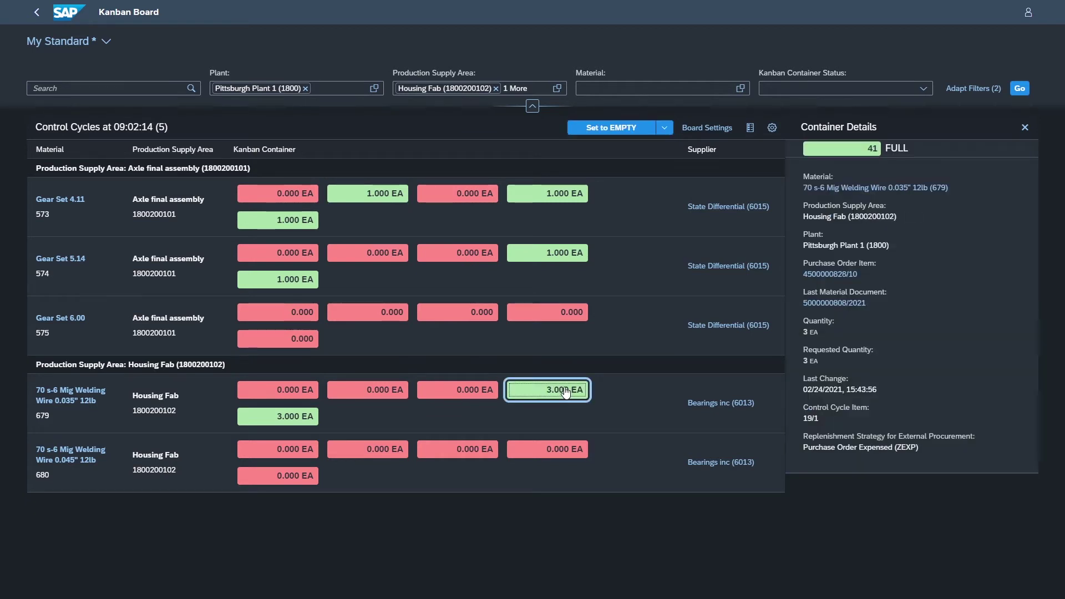
click(628, 130)
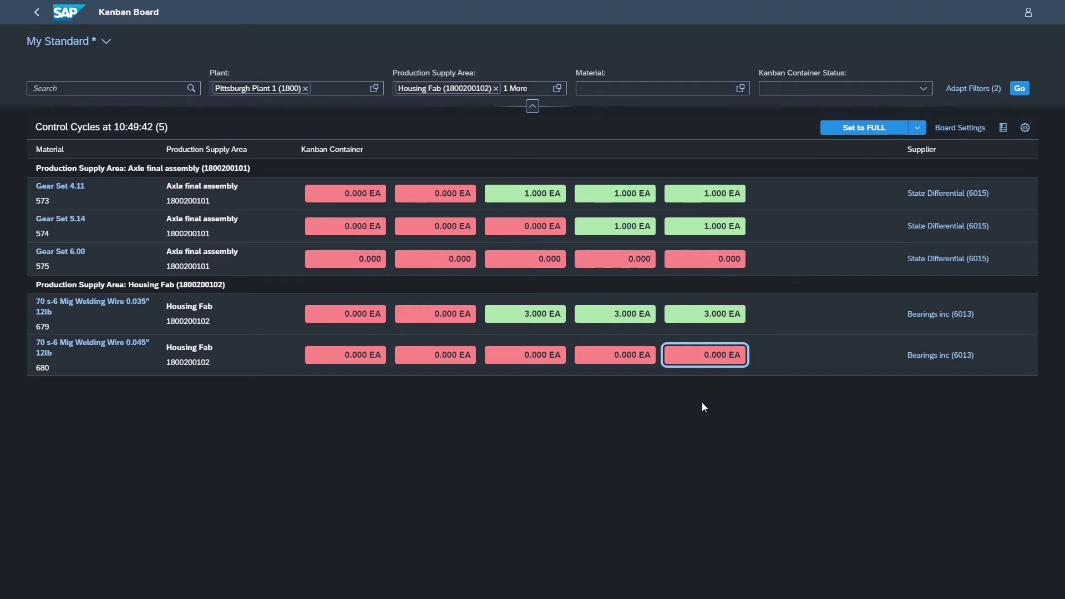
click(711, 359)
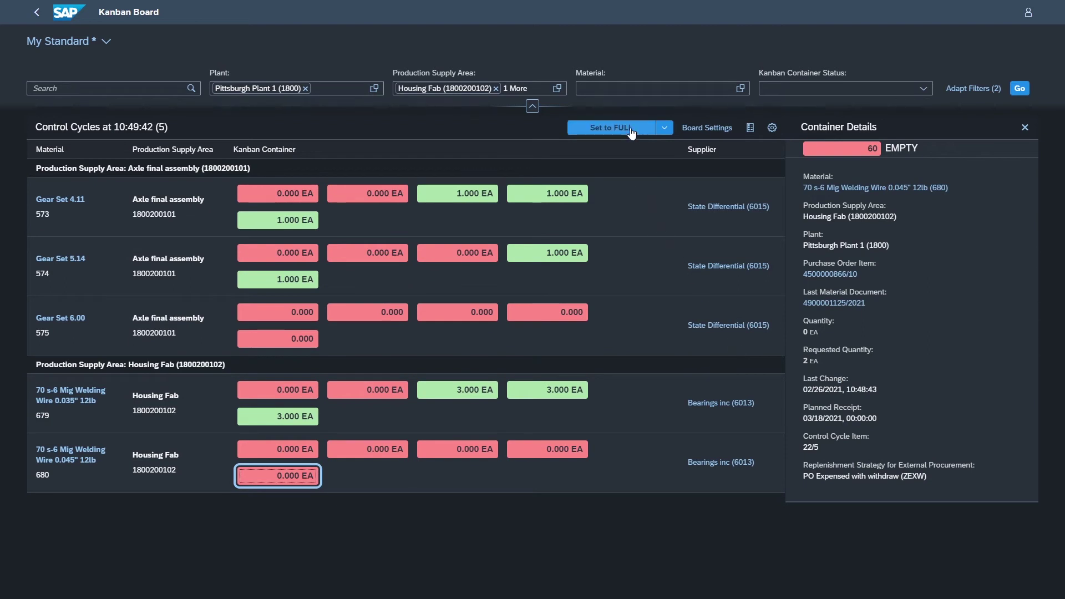
click(630, 127)
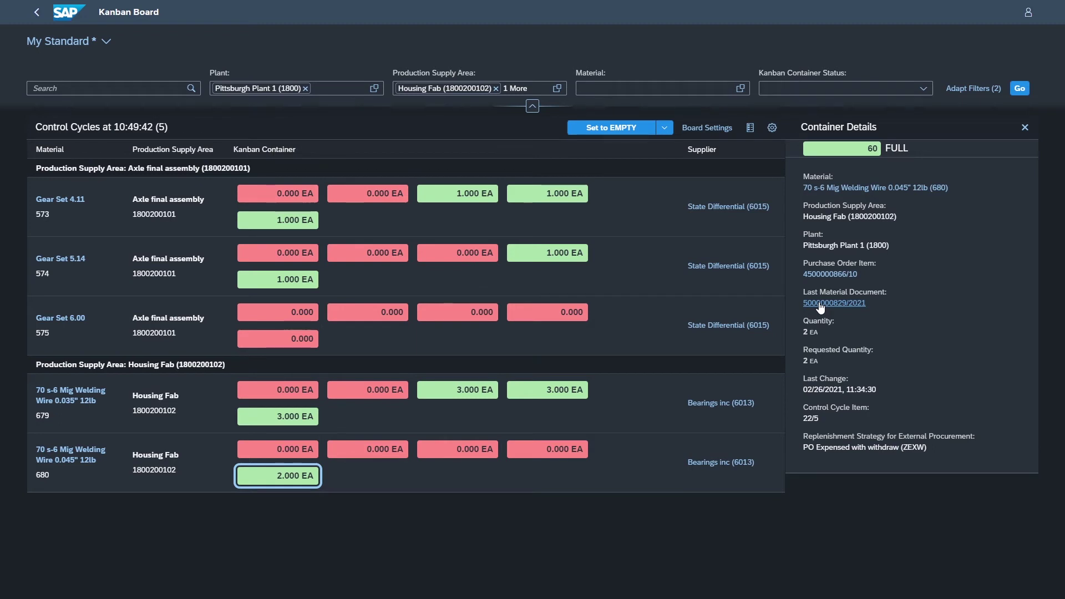
Review the purchase order behind the filled 0.045" wire container, return to the board and open its last document in Material Documents Overview
click(833, 274)
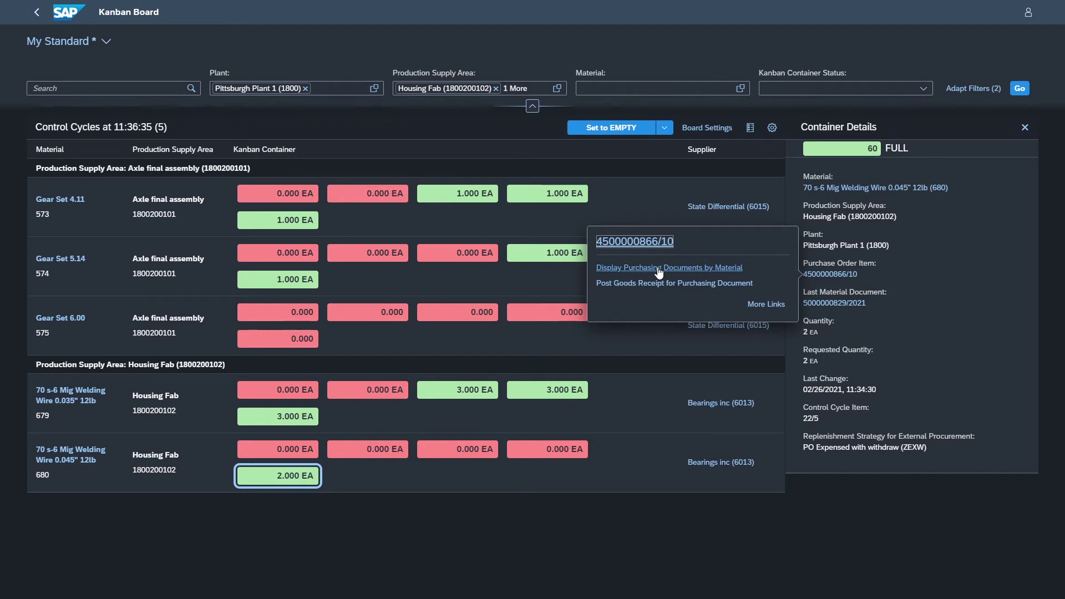
click(658, 270)
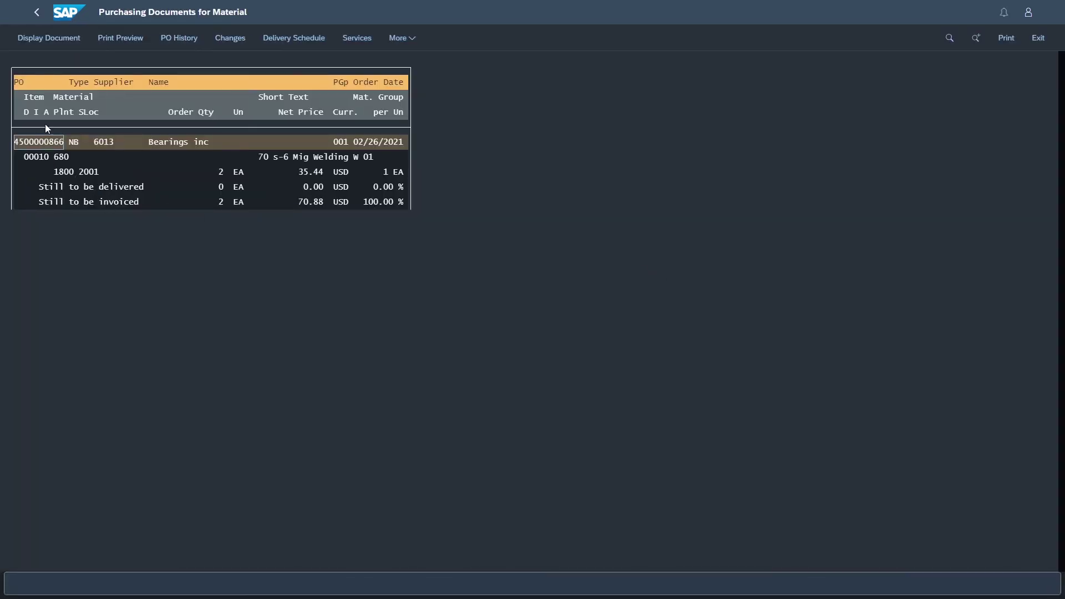
click(59, 39)
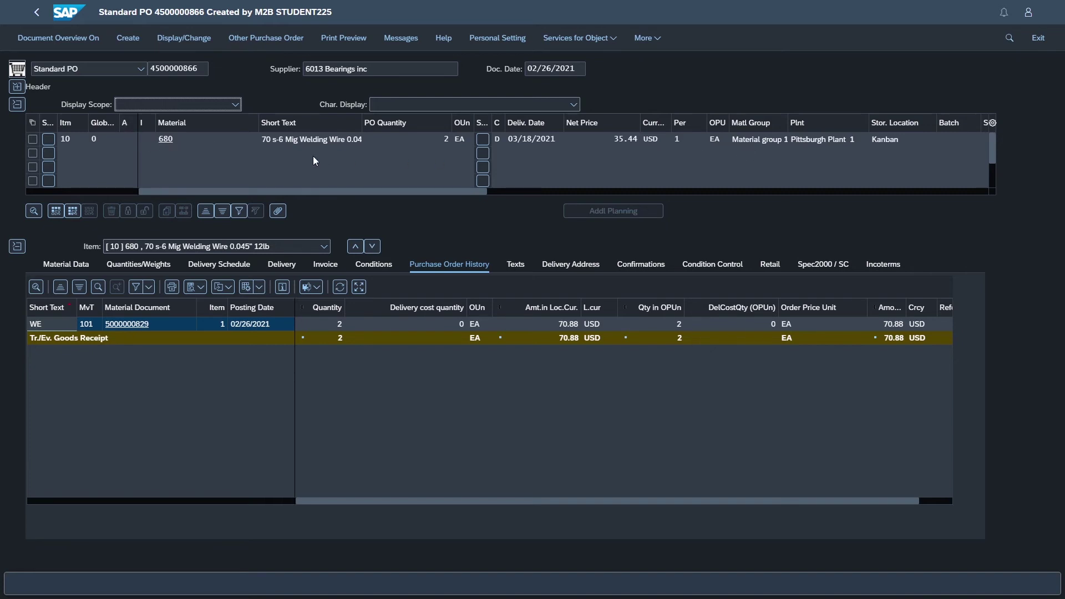
click(44, 18)
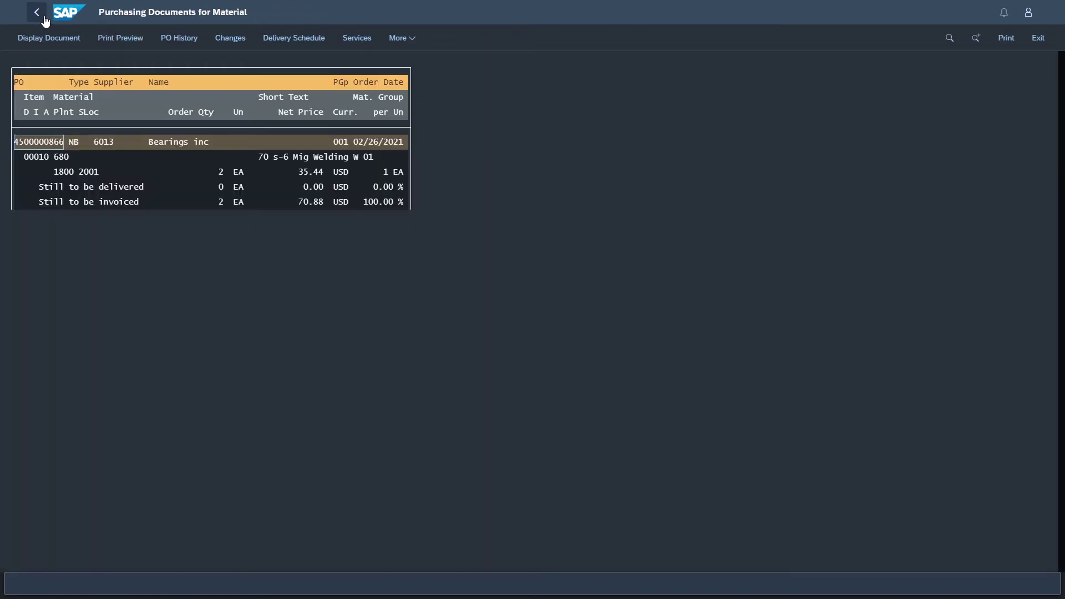
click(44, 18)
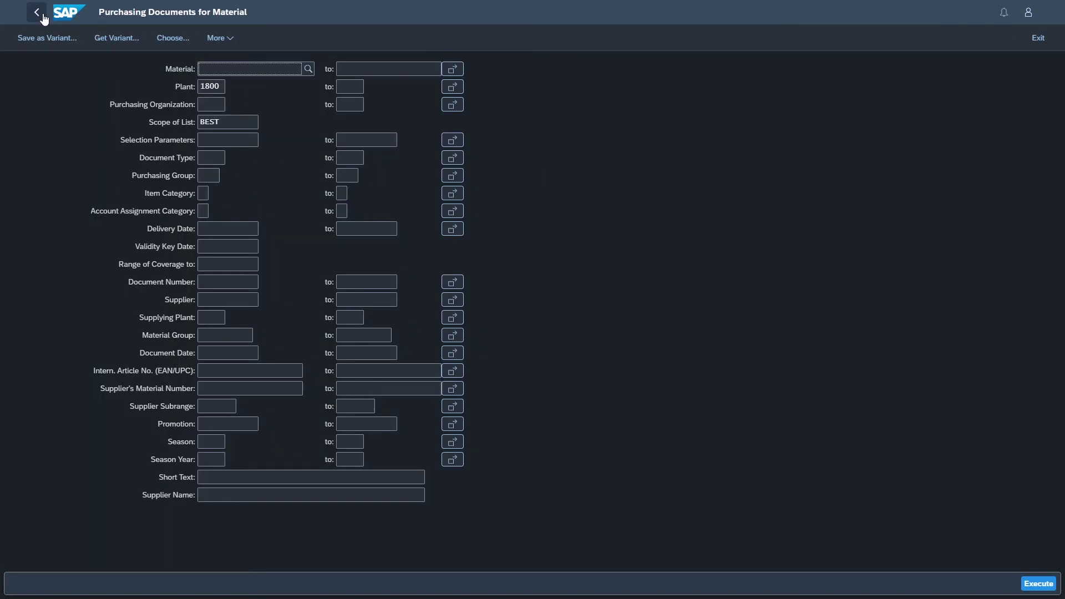
click(44, 19)
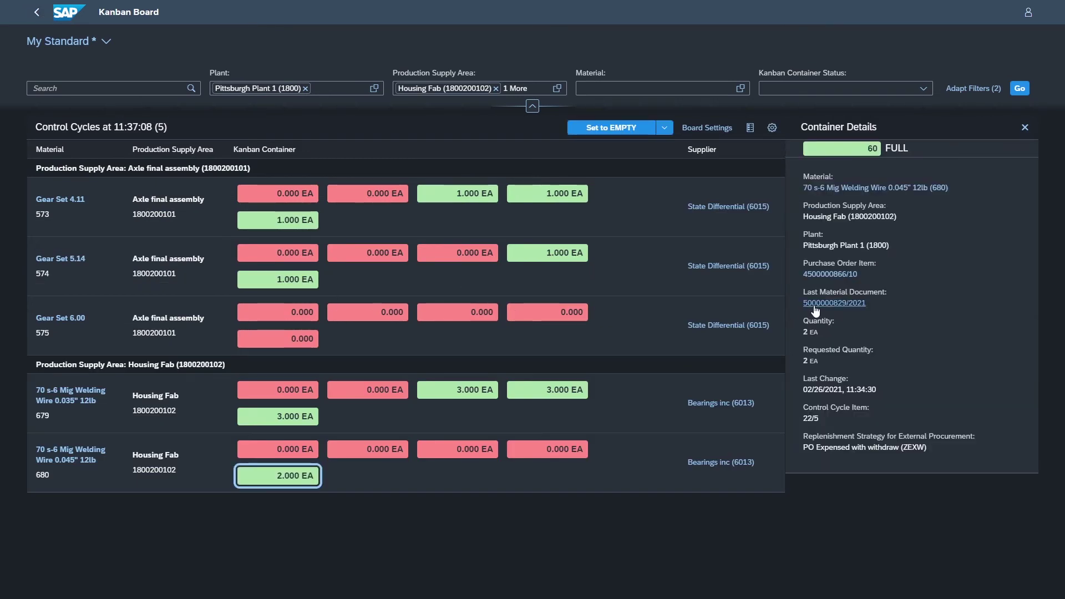
click(815, 304)
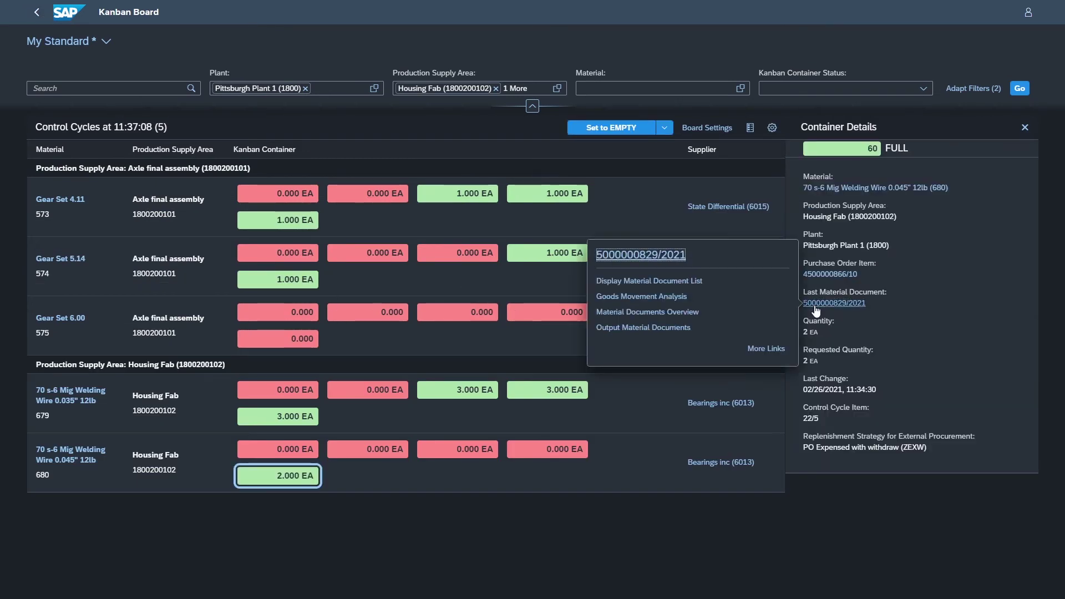
click(649, 312)
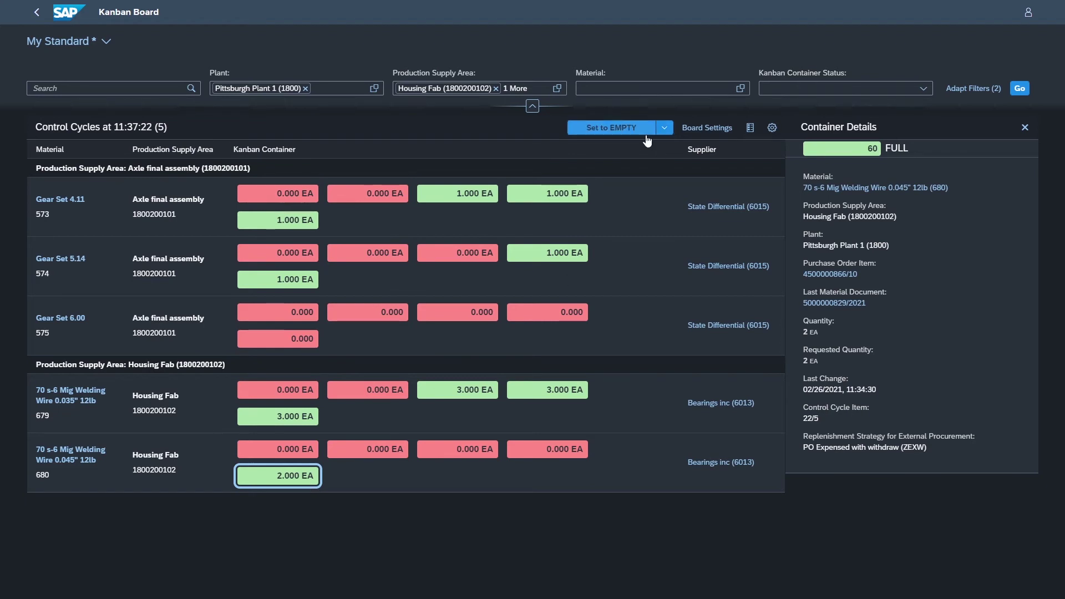
Set the full 70 s-6 Mig Welding Wire 0.045" container to EMPTY and inspect its last material document through Material Documents Overview
click(629, 132)
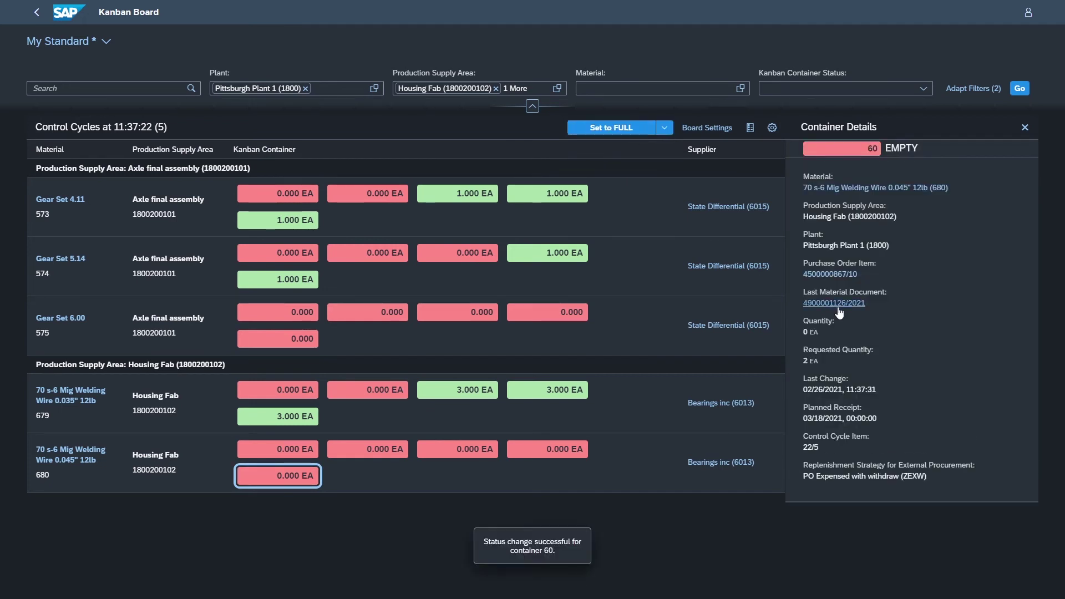
click(838, 305)
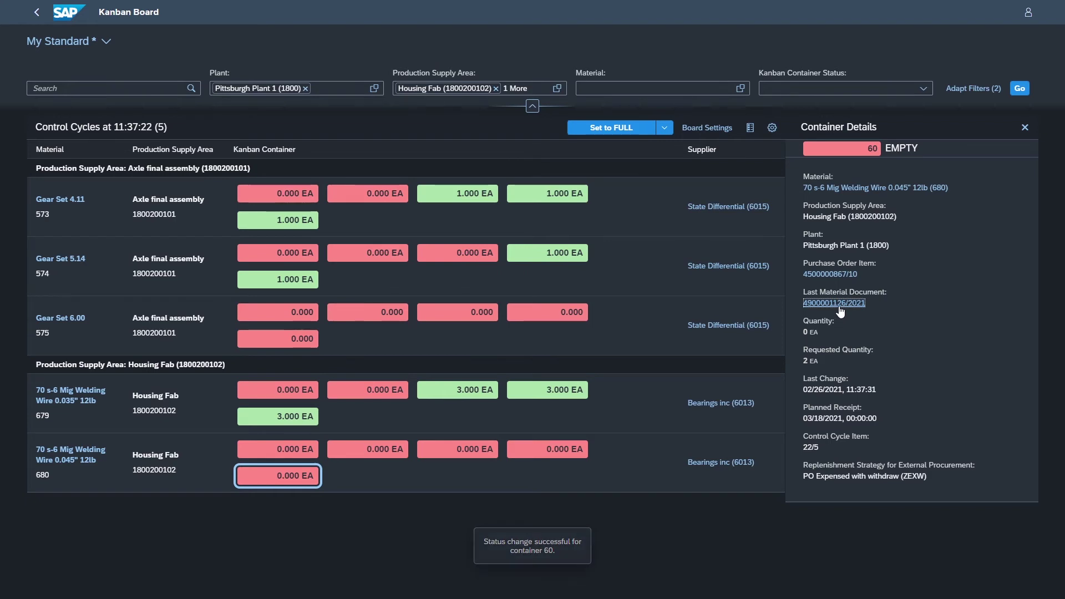
click(671, 310)
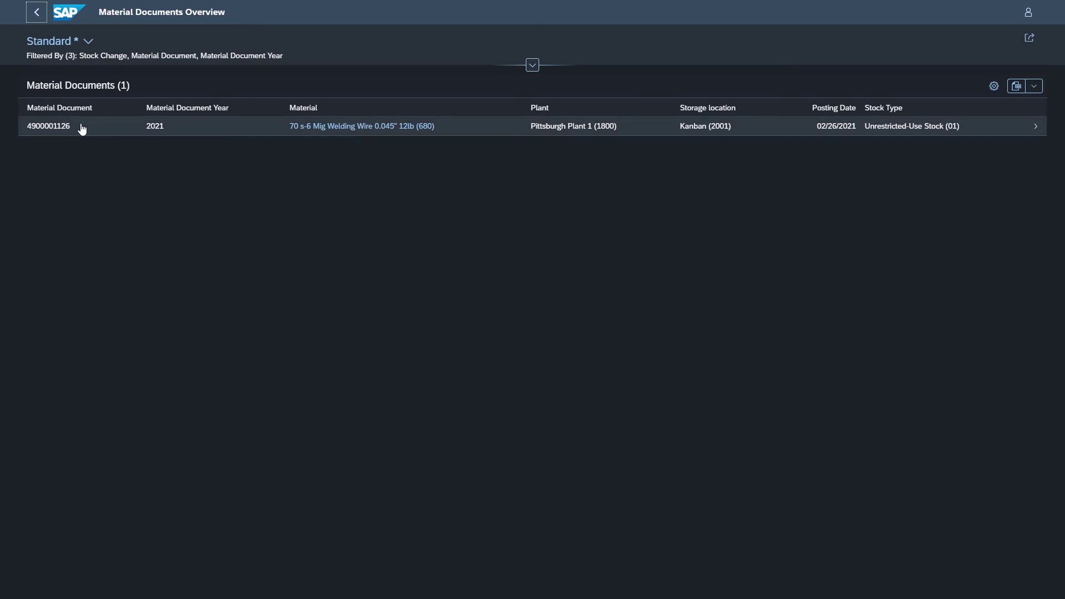
click(56, 128)
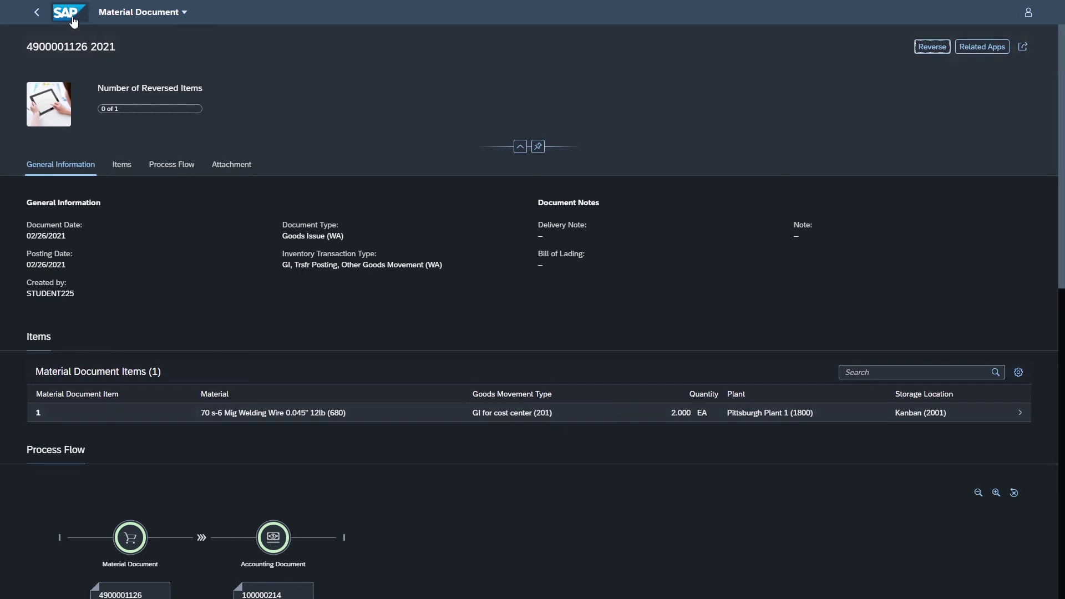
click(37, 12)
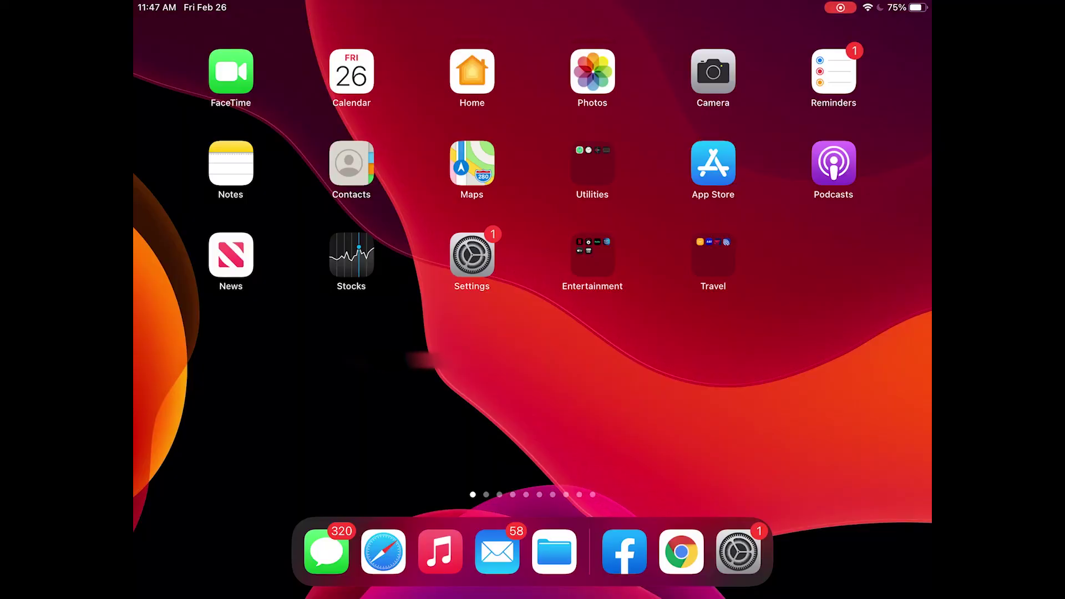
Switch to Safari on the iPad and open the Kanban Board from the Kanban Processing group of the SAP home page
click(387, 549)
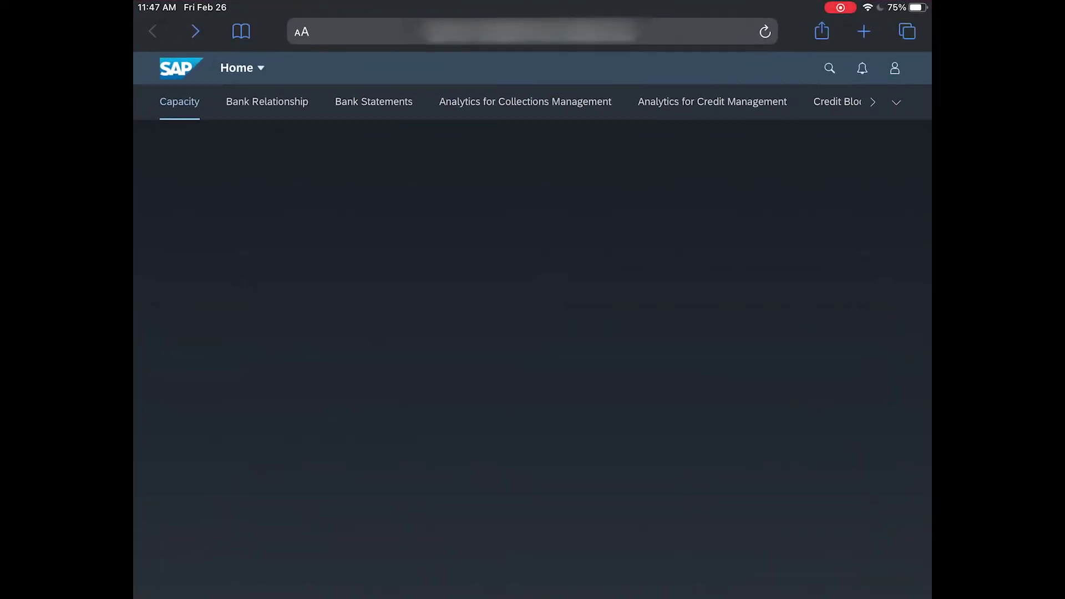
click(896, 102)
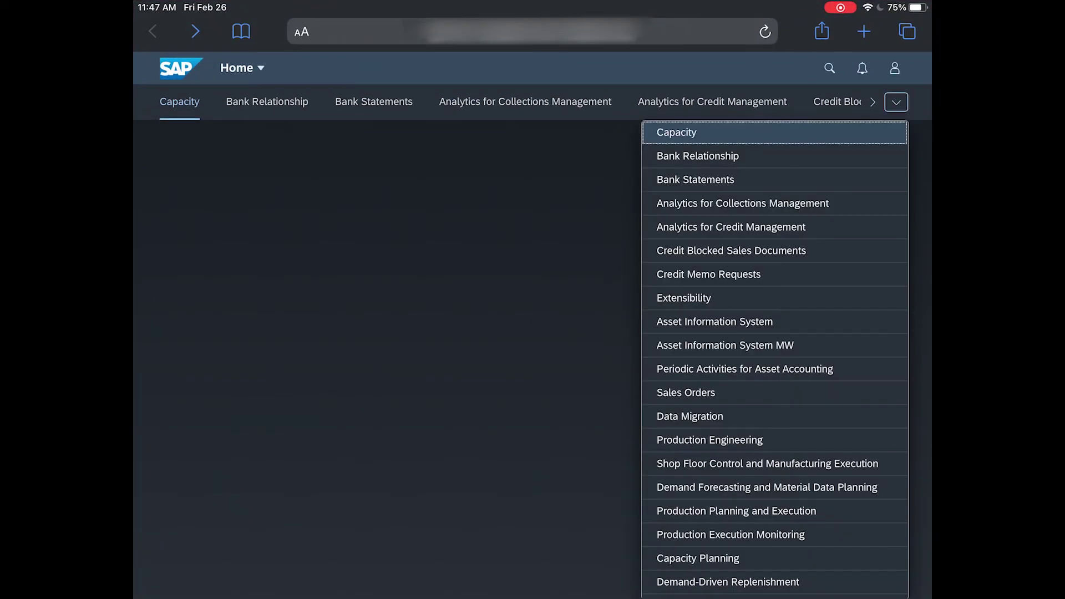
scroll(775, 361, down, 5)
scroll(775, 444, down, 2)
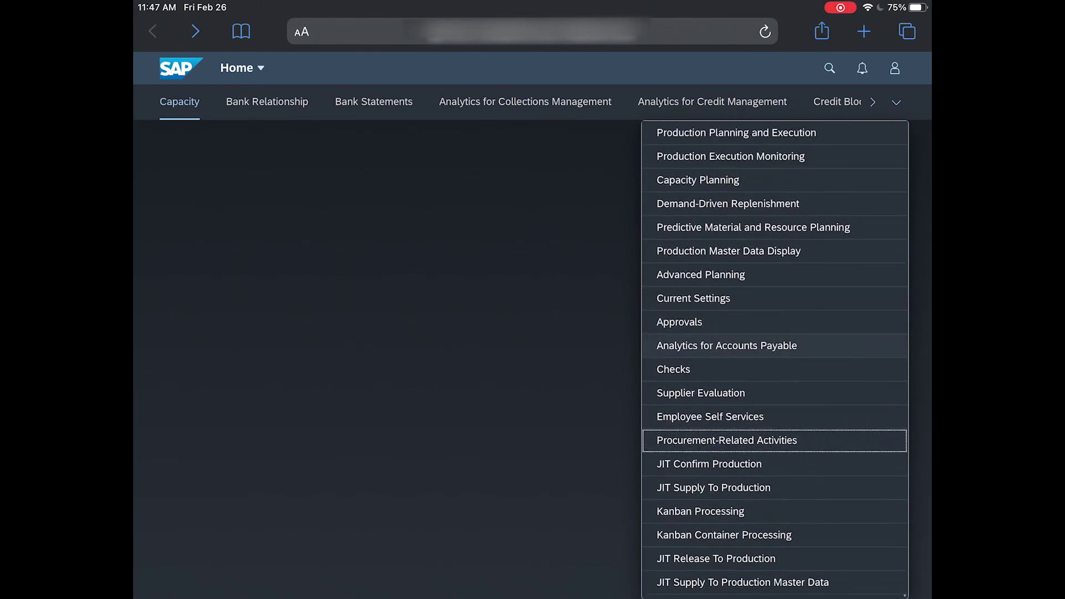
click(716, 515)
click(645, 337)
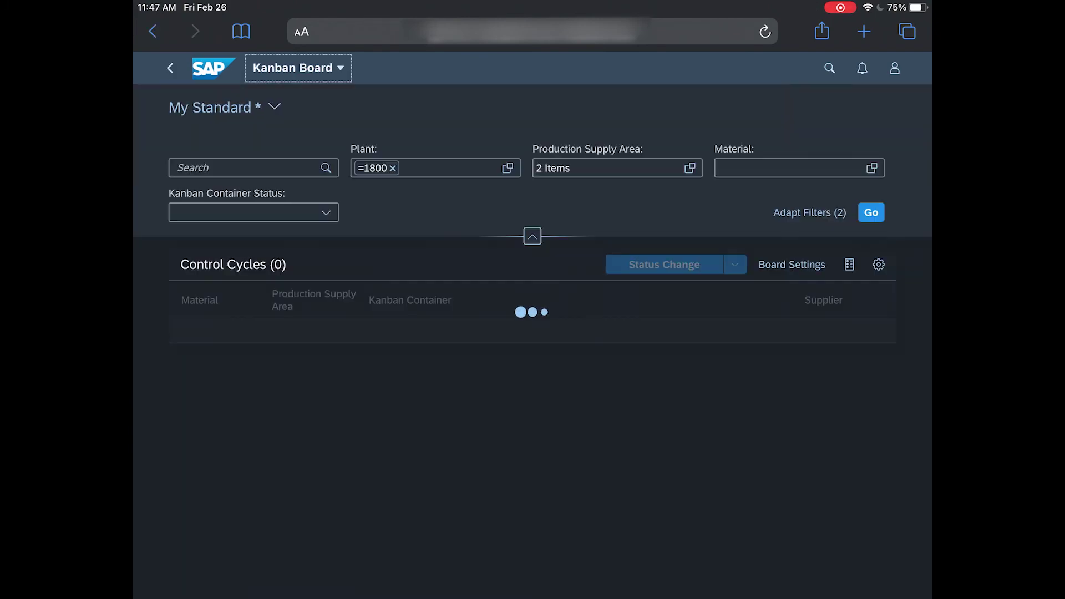
Set the first full Gear Set 4.11 container to EMPTY on the iPad's Kanban Board
click(667, 367)
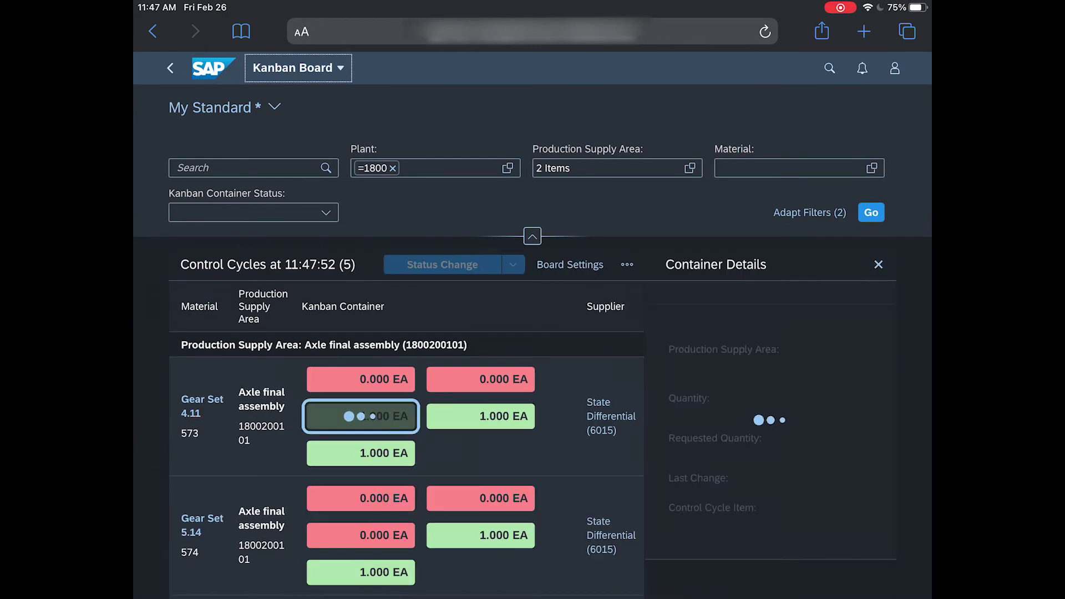
click(443, 265)
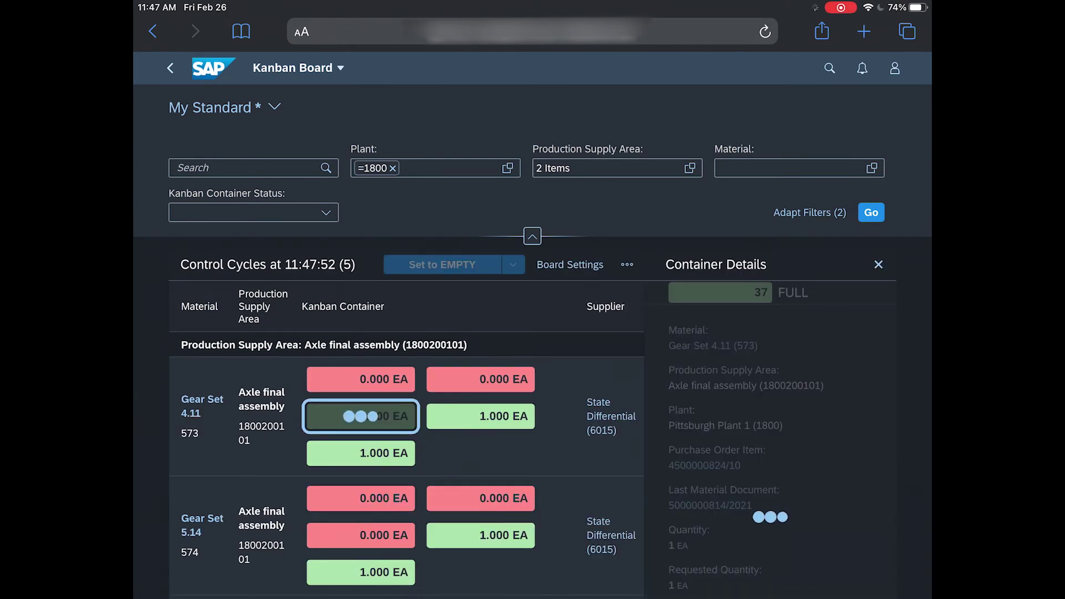